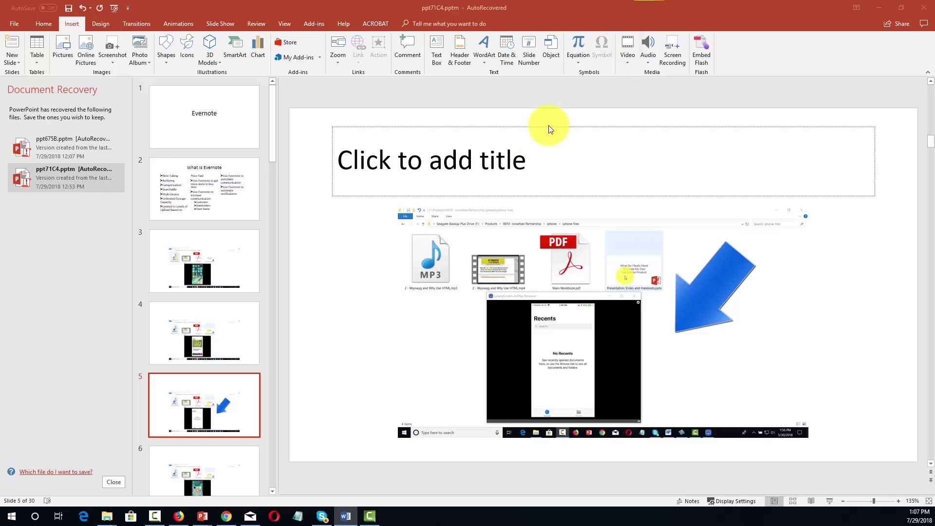
Step: Set the insertion point in the thumbnail pane between slides 2 and 3
{"action": "left_click", "coordinate": [216, 225]}
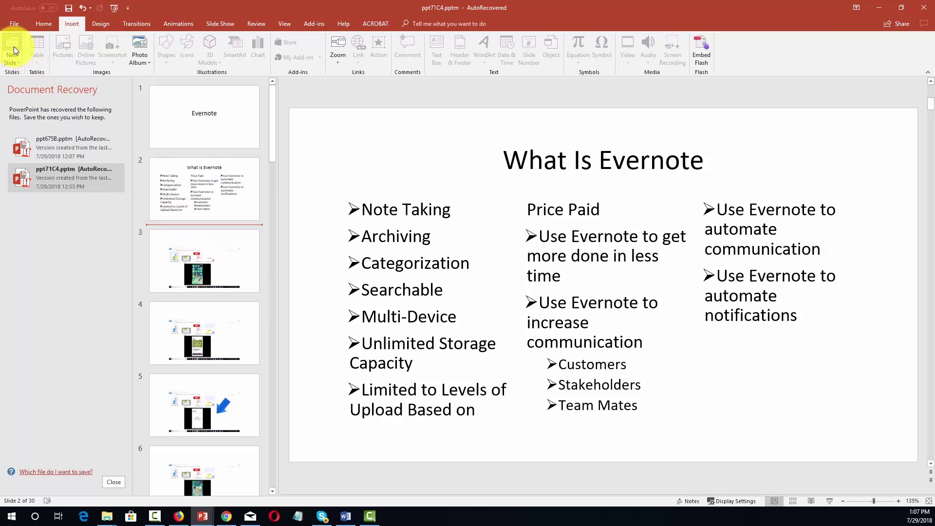
Step: Insert a new slide with the Blank layout as slide 3, after 'What Is Evernote'
{"action": "left_click", "coordinate": [21, 63]}
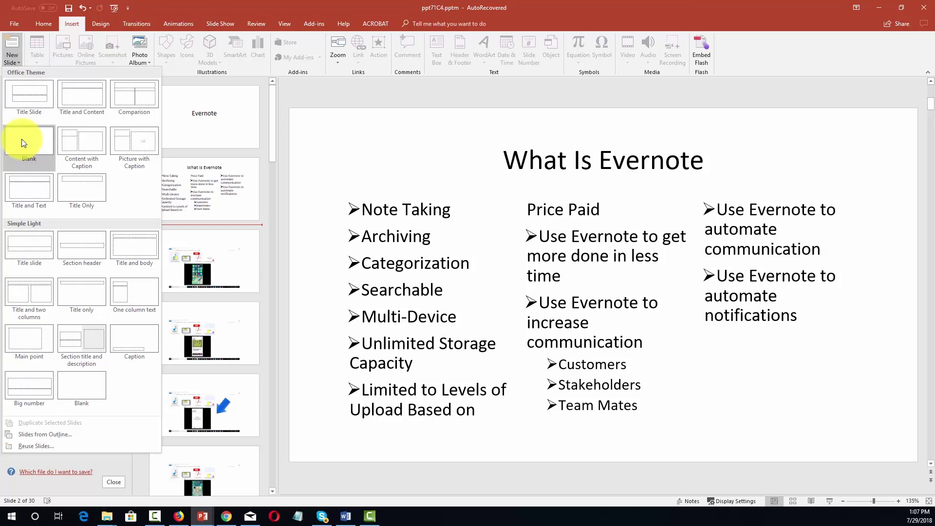
{"action": "left_click", "coordinate": [22, 142]}
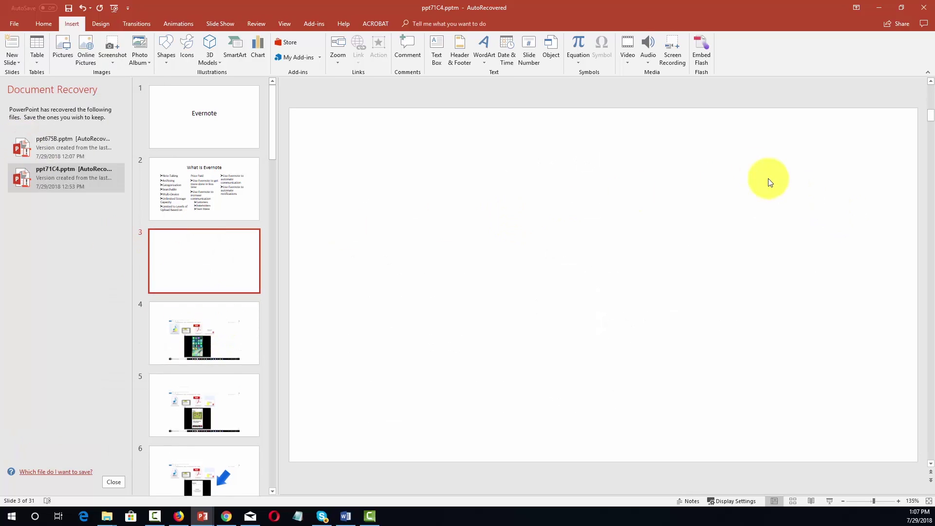
{"action": "left_click", "coordinate": [629, 62]}
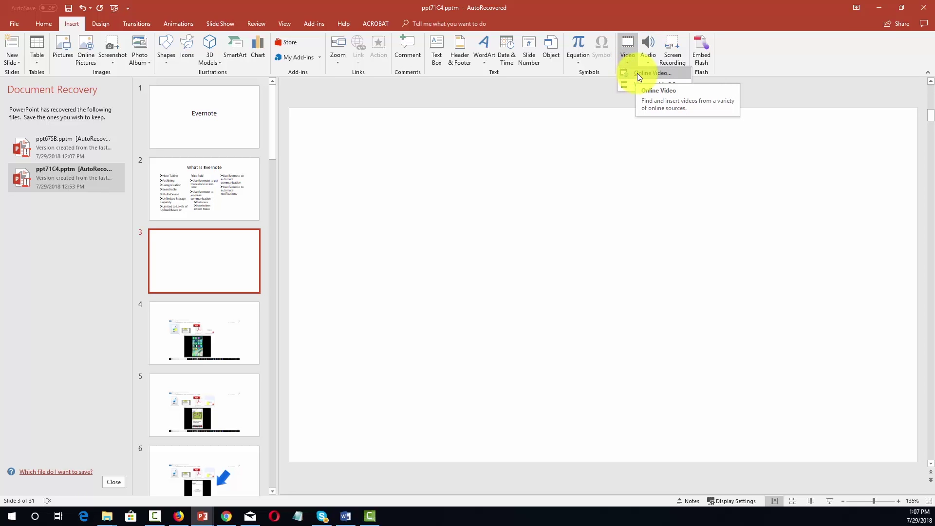
{"action": "left_click", "coordinate": [637, 73]}
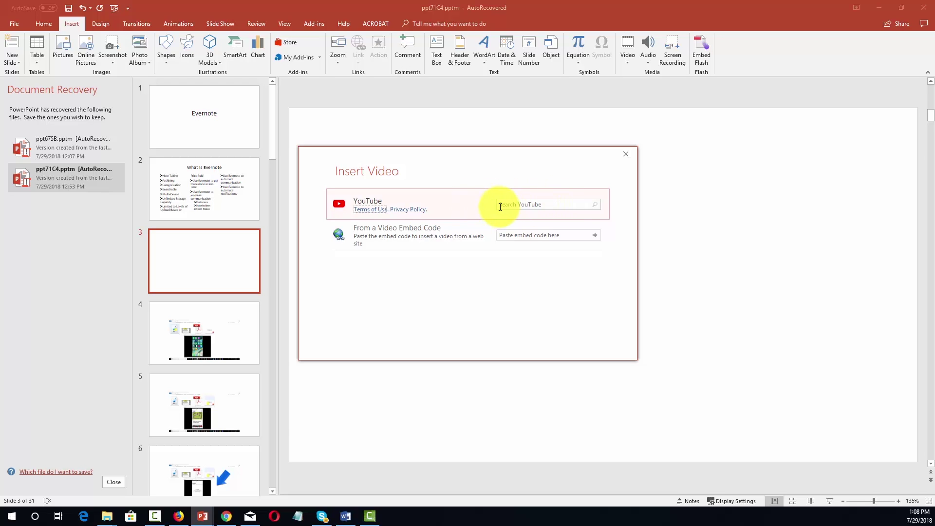
{"action": "left_click", "coordinate": [532, 207]}
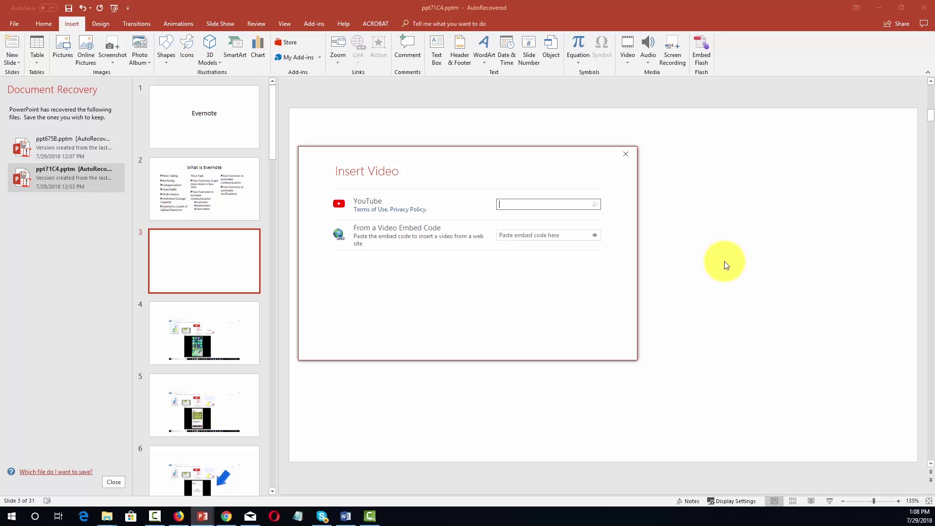
{"action": "type", "text": "powerpoint"}
{"action": "key", "text": "Return"}
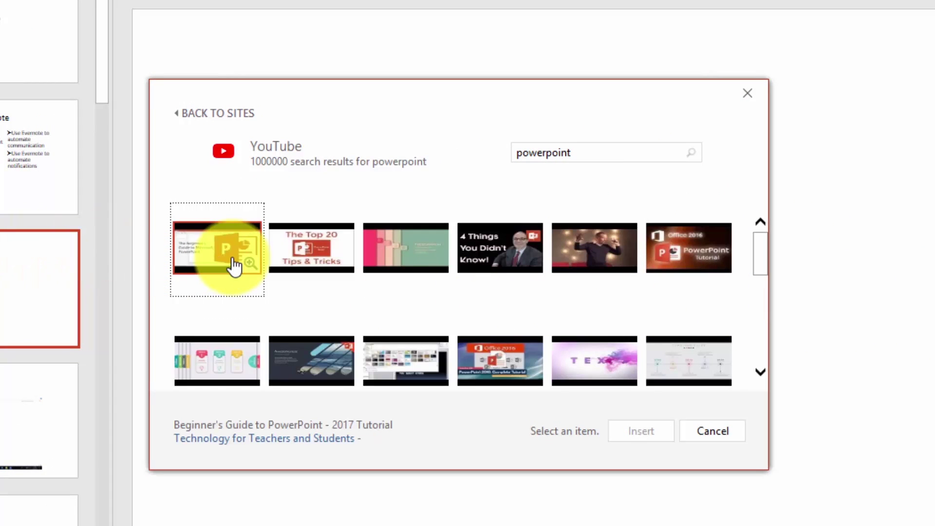
{"action": "left_click", "coordinate": [197, 249]}
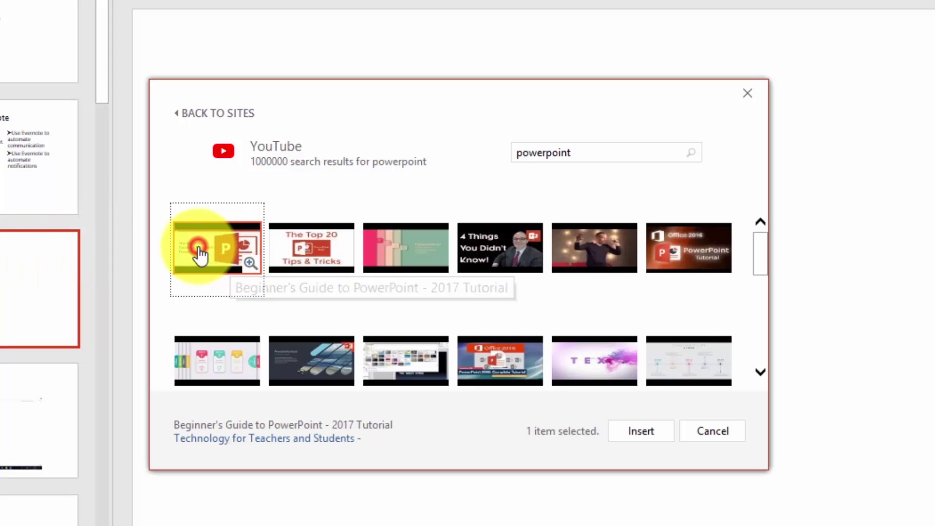
{"action": "left_click", "coordinate": [646, 426]}
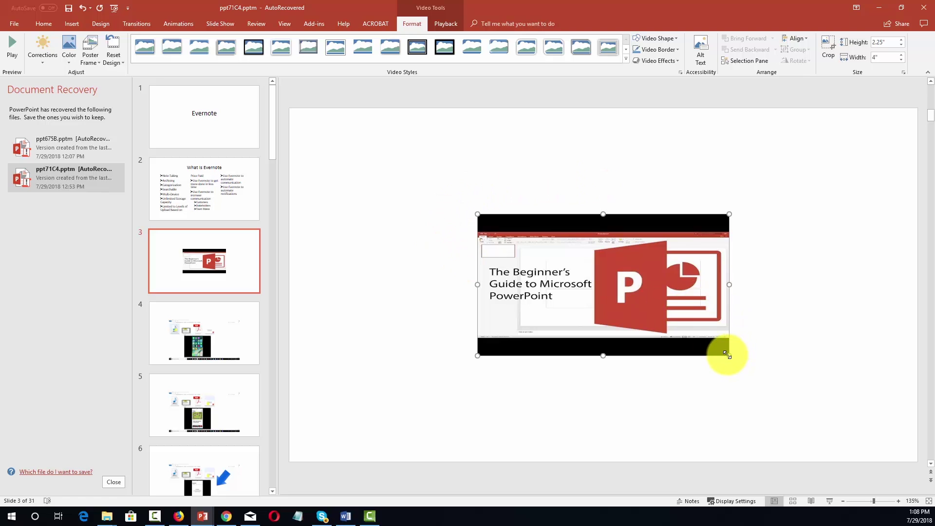
{"action": "left_click_drag", "start_coordinate": [730, 356], "coordinate": [828, 423]}
{"action": "left_click_drag", "start_coordinate": [795, 380], "coordinate": [653, 298]}
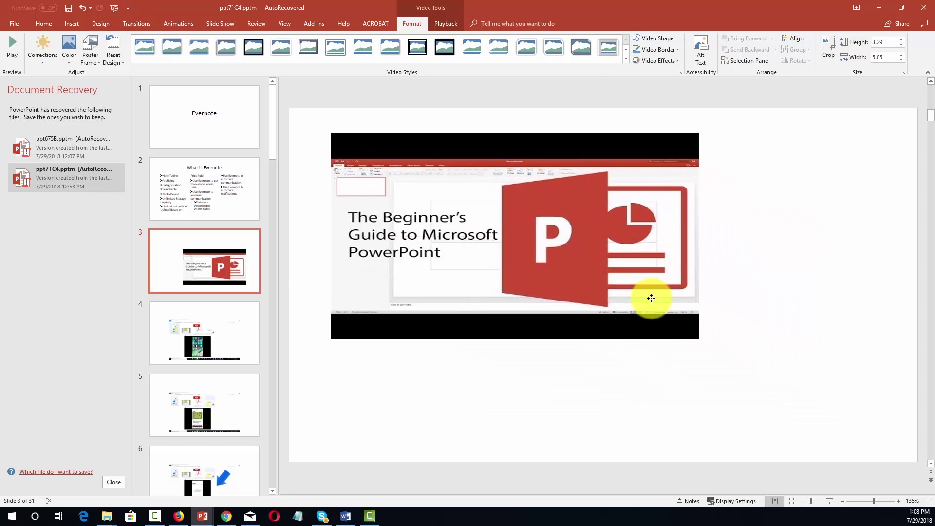
{"action": "left_click_drag", "start_coordinate": [516, 258], "coordinate": [618, 308]}
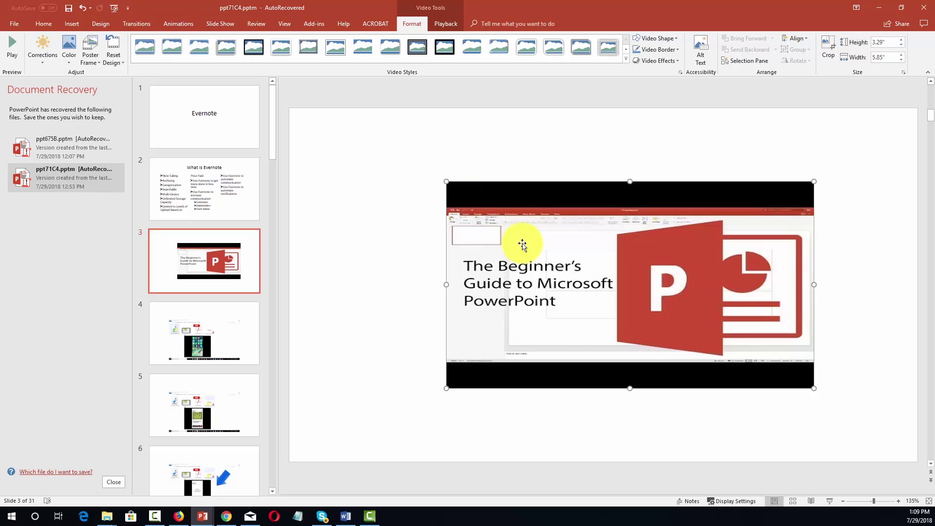
{"action": "key", "text": "Delete"}
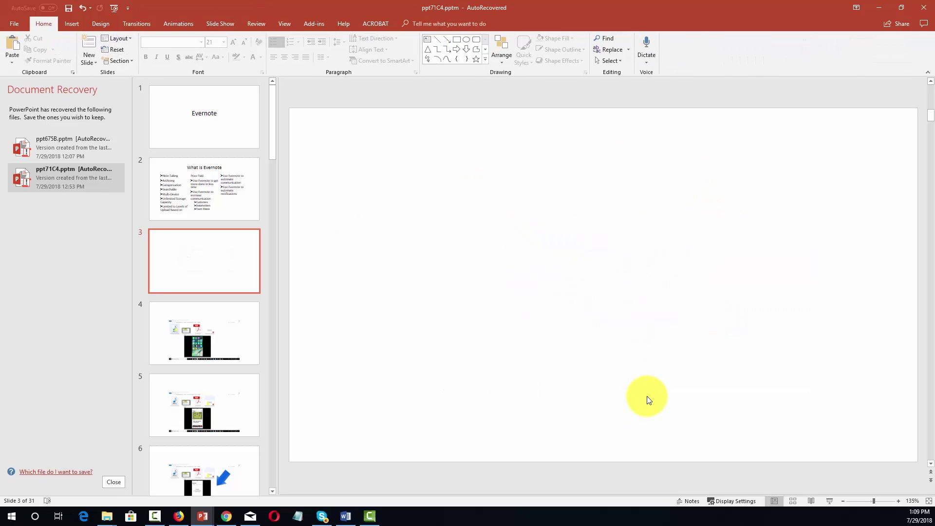
Step: Try the Online Video embed-code box for slide 3, then close the dialog without inserting
{"action": "left_click", "coordinate": [72, 23]}
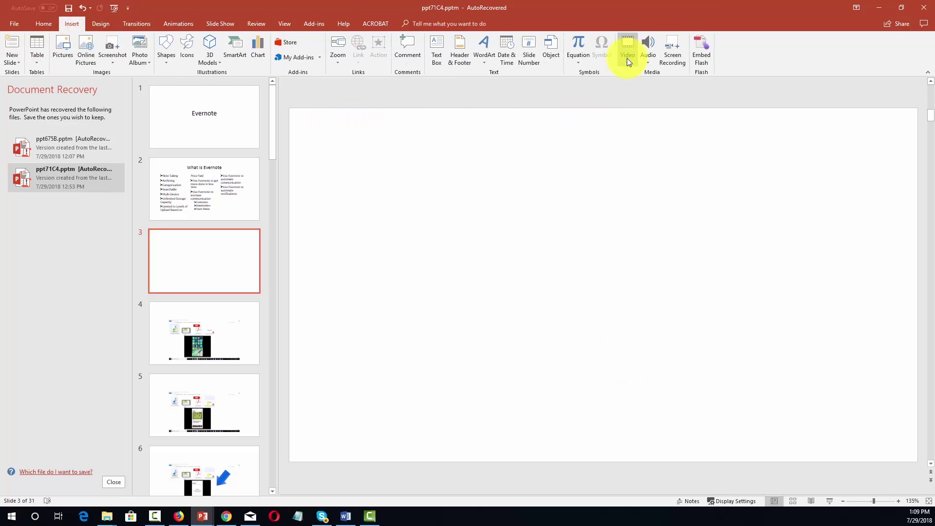
{"action": "left_click", "coordinate": [627, 58]}
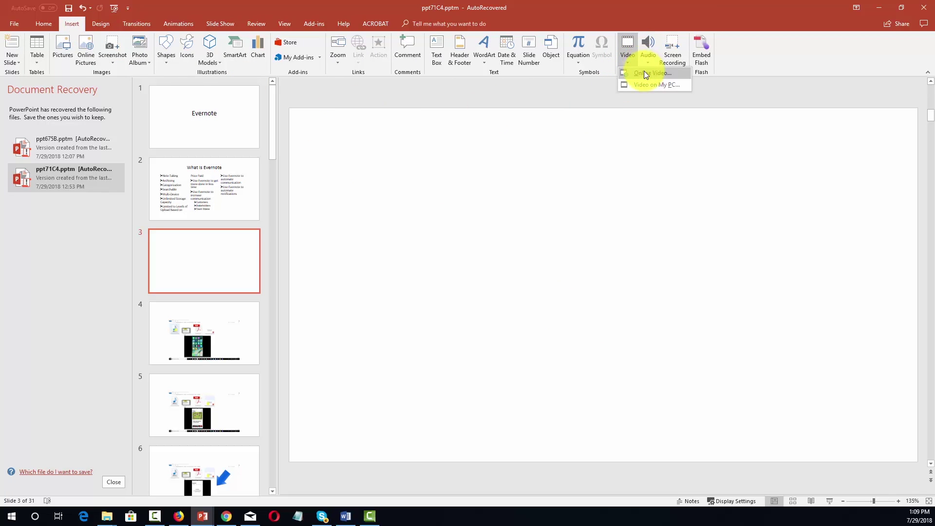
{"action": "left_click", "coordinate": [644, 72]}
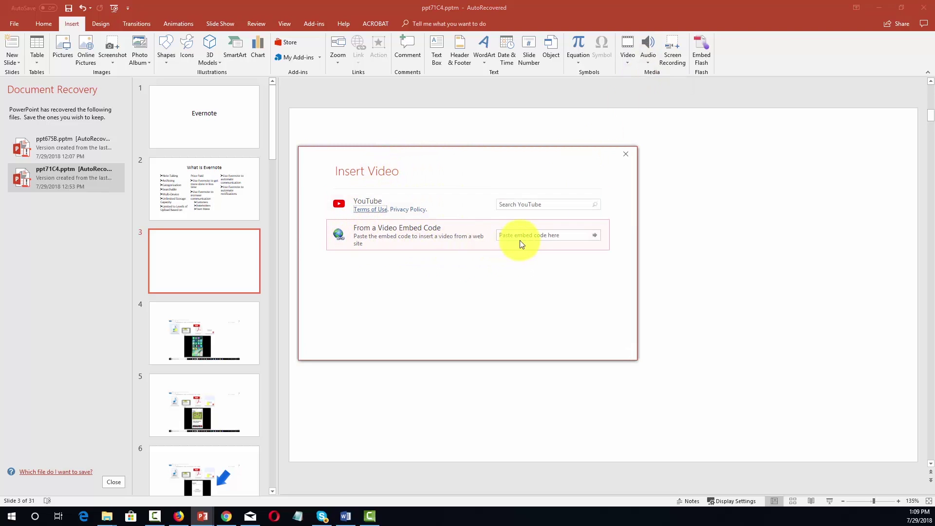
{"action": "left_click", "coordinate": [597, 237]}
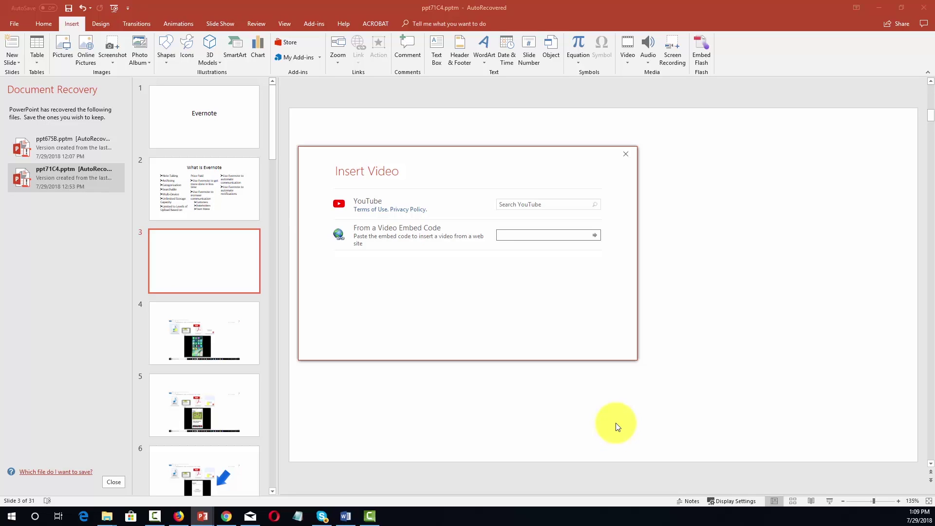
{"action": "key", "text": "Escape"}
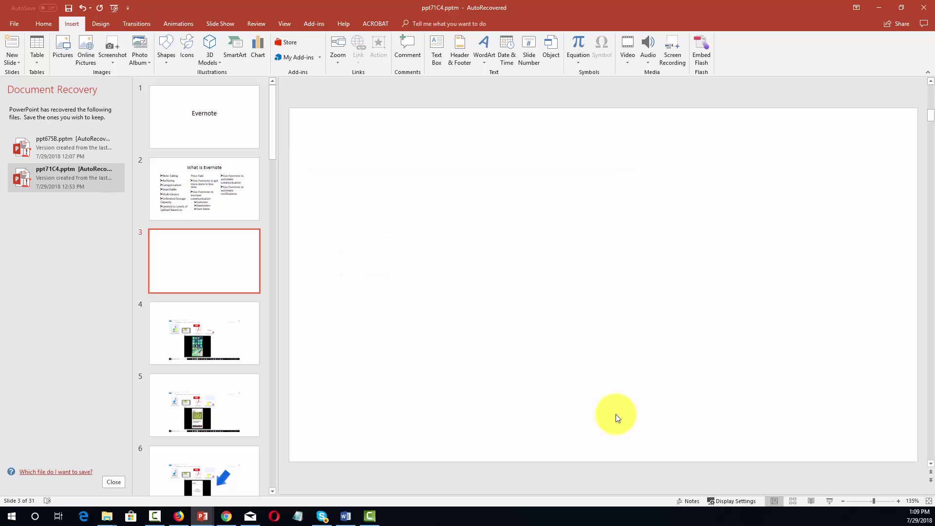
{"action": "left_click", "coordinate": [629, 60]}
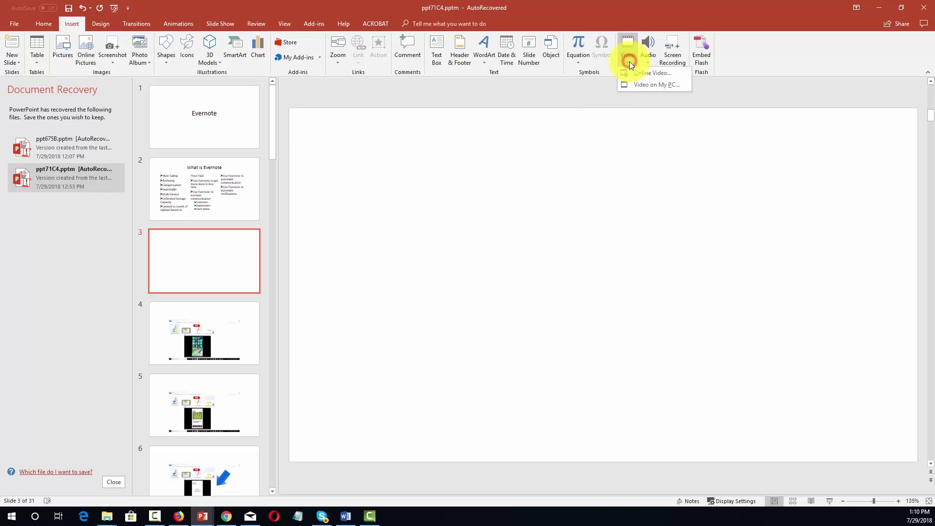
Step: Insert the Dragon for PC video from this computer, then shrink it and move it up-right
{"action": "left_click", "coordinate": [647, 85]}
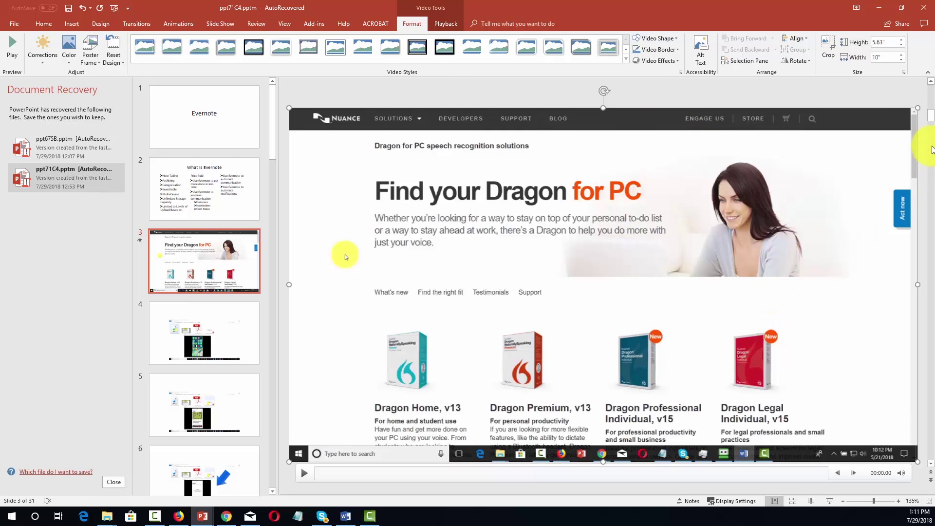
{"action": "left_click_drag", "start_coordinate": [918, 108], "coordinate": [508, 250]}
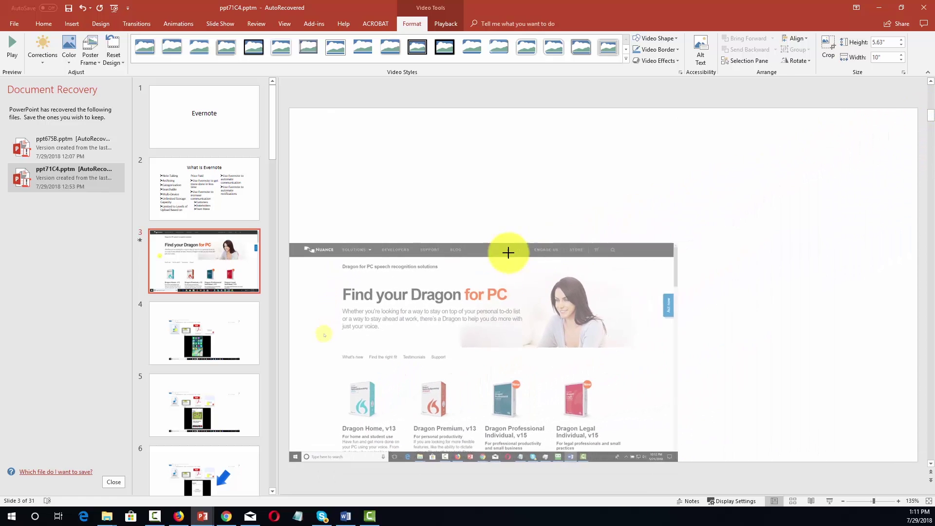
{"action": "left_click_drag", "start_coordinate": [423, 327], "coordinate": [585, 236]}
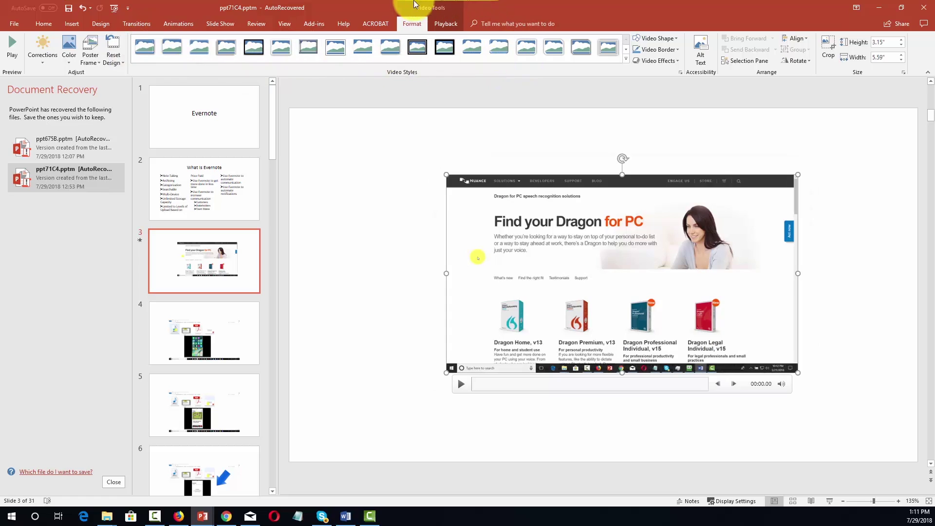
Step: Review the video's Playback and Format settings, then delete it from slide 3
{"action": "left_click", "coordinate": [446, 25]}
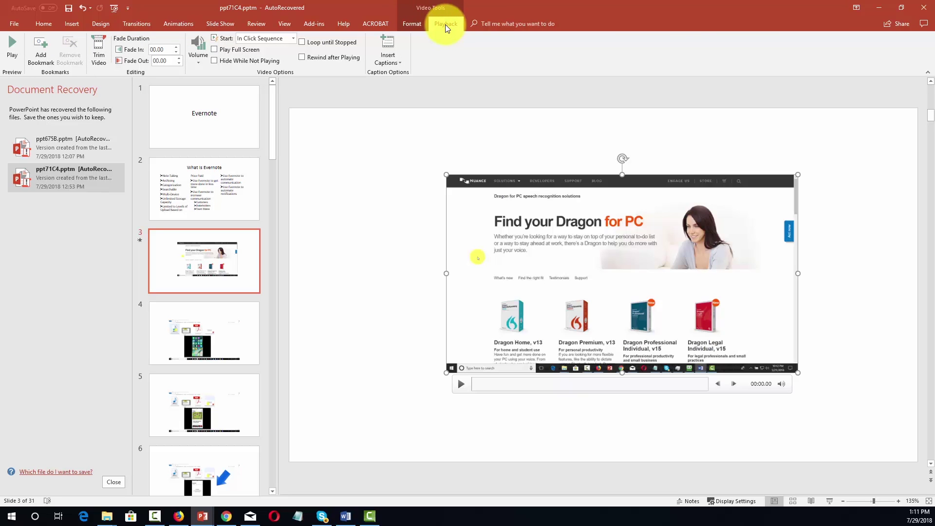
{"action": "left_click", "coordinate": [410, 24]}
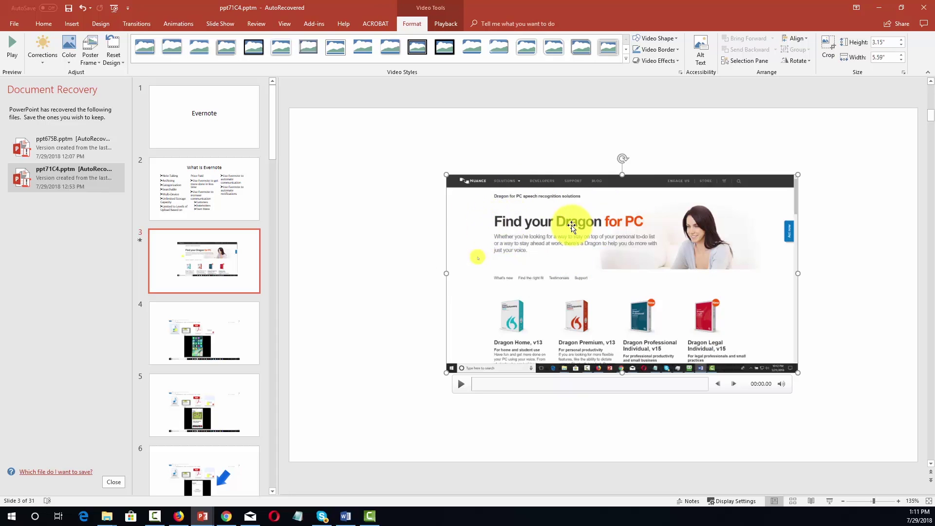
{"action": "key", "text": "Delete"}
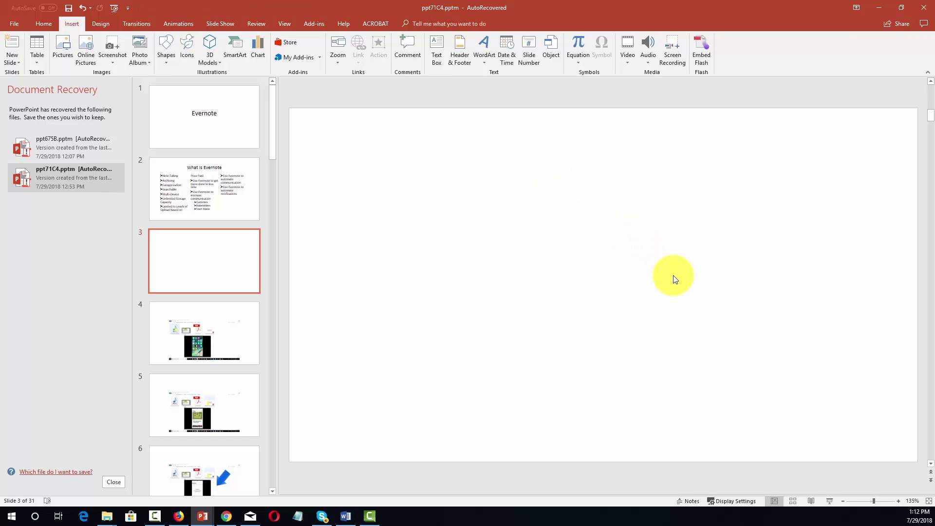
{"action": "left_click", "coordinate": [648, 62]}
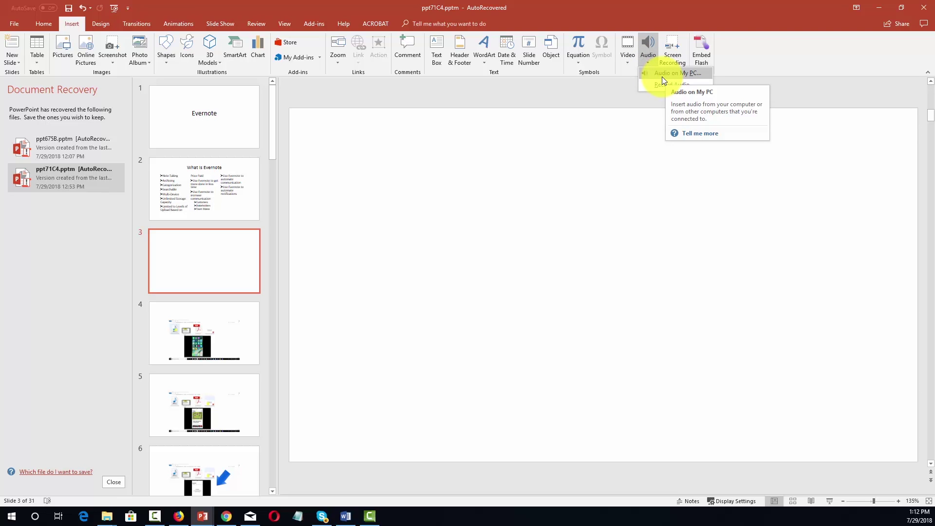
{"action": "left_click", "coordinate": [662, 77]}
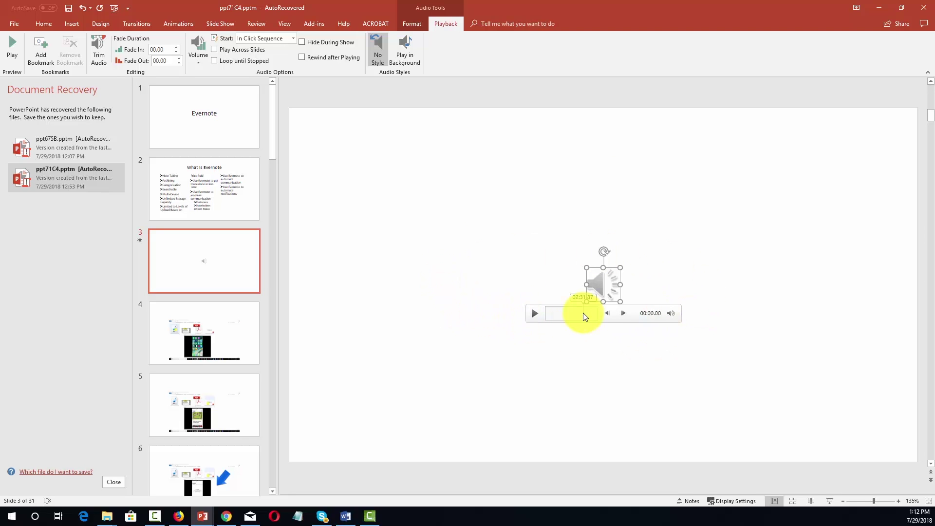
{"action": "key", "text": "shift+F5"}
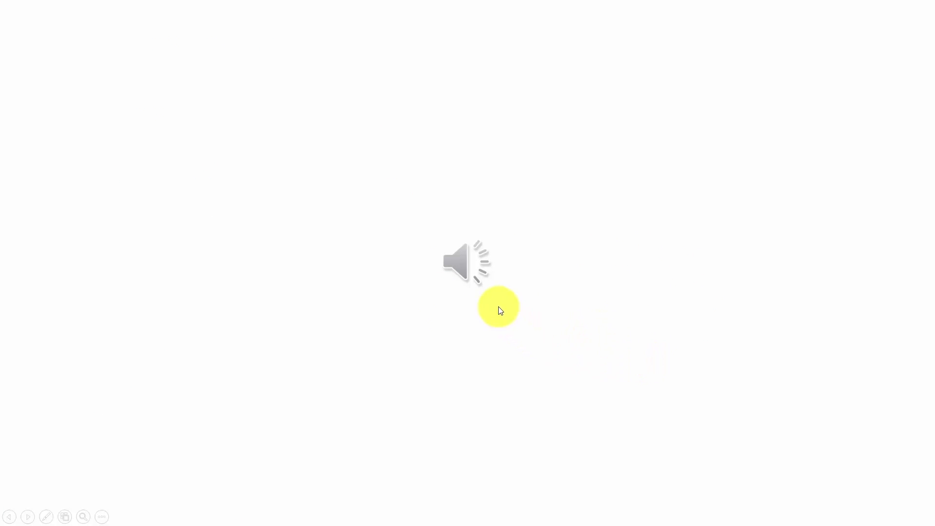
{"action": "mouse_move", "coordinate": [469, 270]}
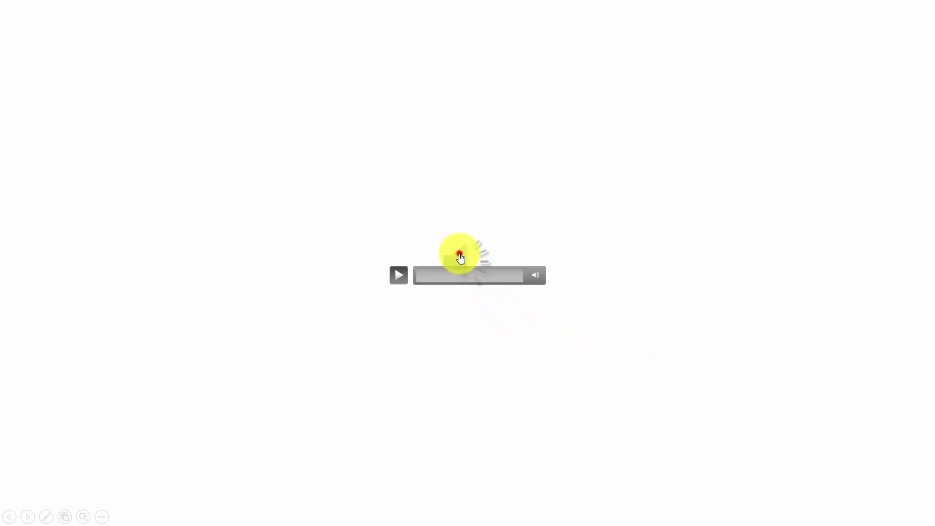
{"action": "left_click", "coordinate": [460, 257]}
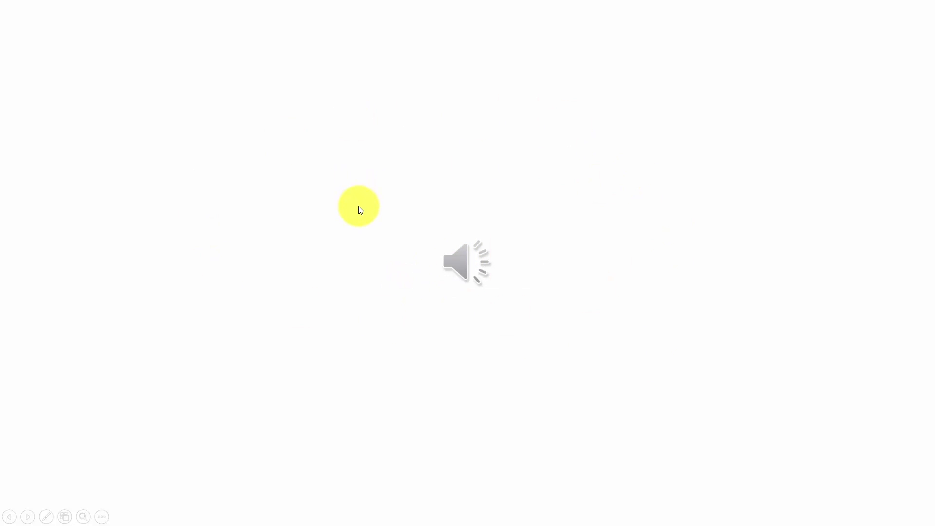
{"action": "key", "text": "Escape"}
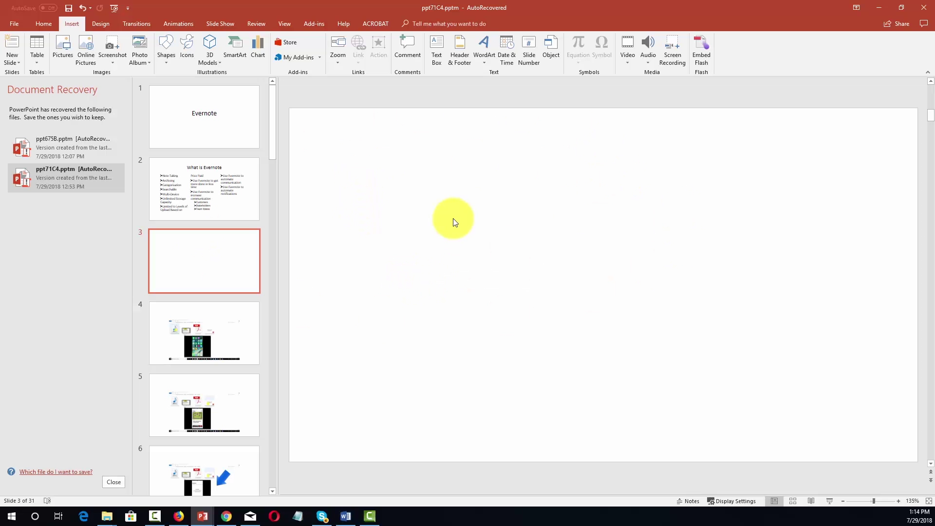
{"action": "left_click", "coordinate": [648, 62]}
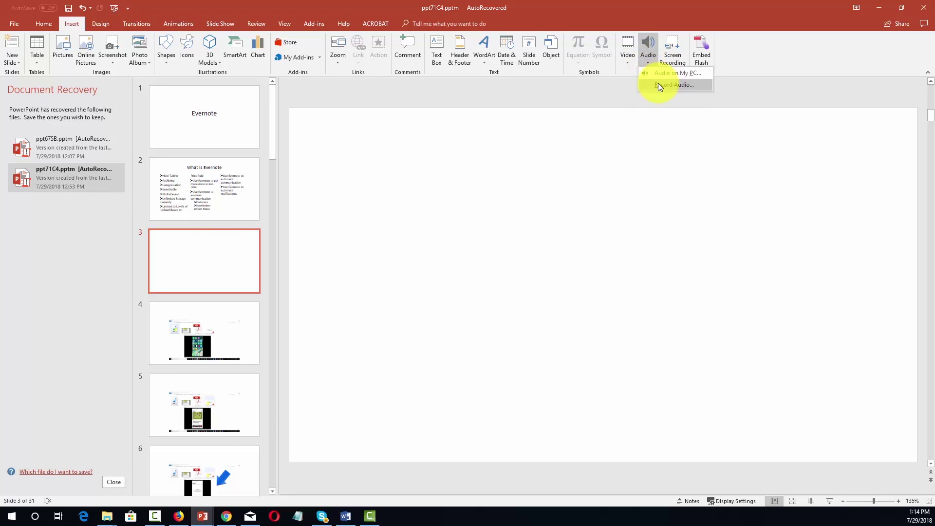
{"action": "left_click", "coordinate": [674, 84]}
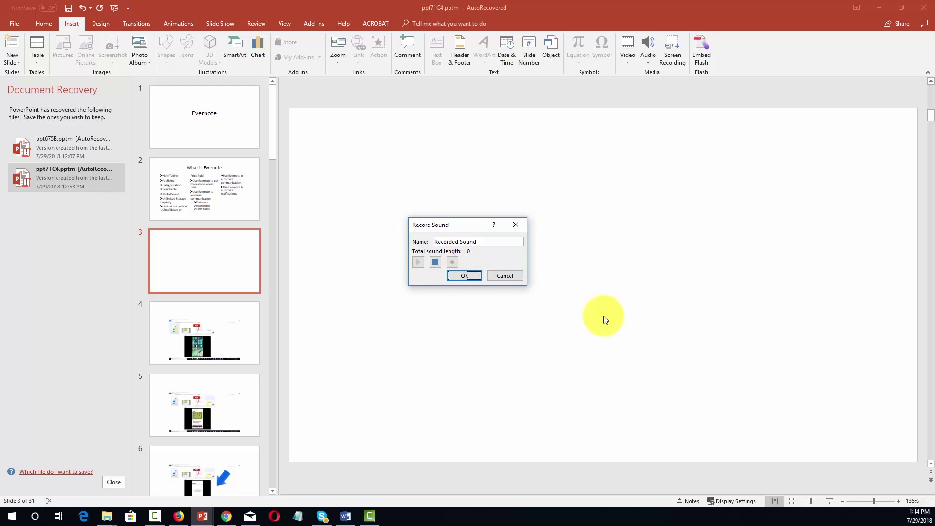
{"action": "left_click", "coordinate": [464, 276]}
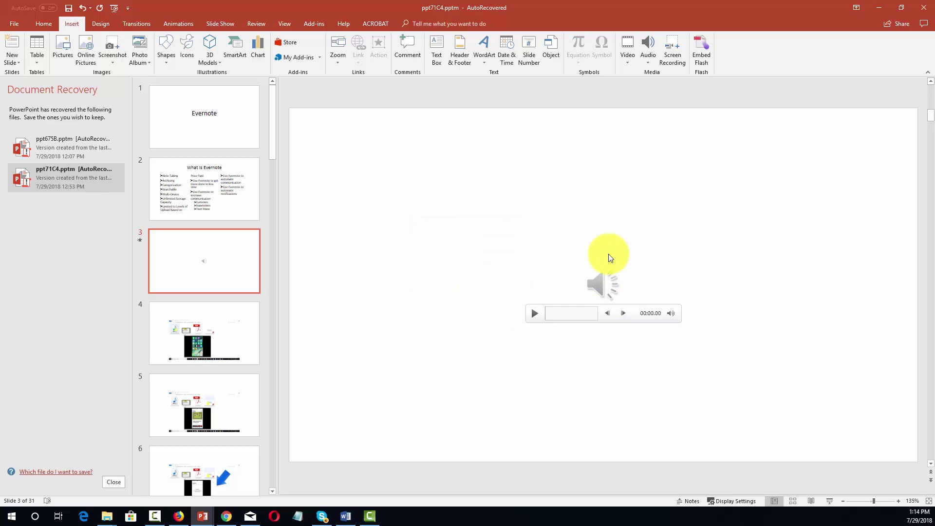
{"action": "mouse_move", "coordinate": [599, 284]}
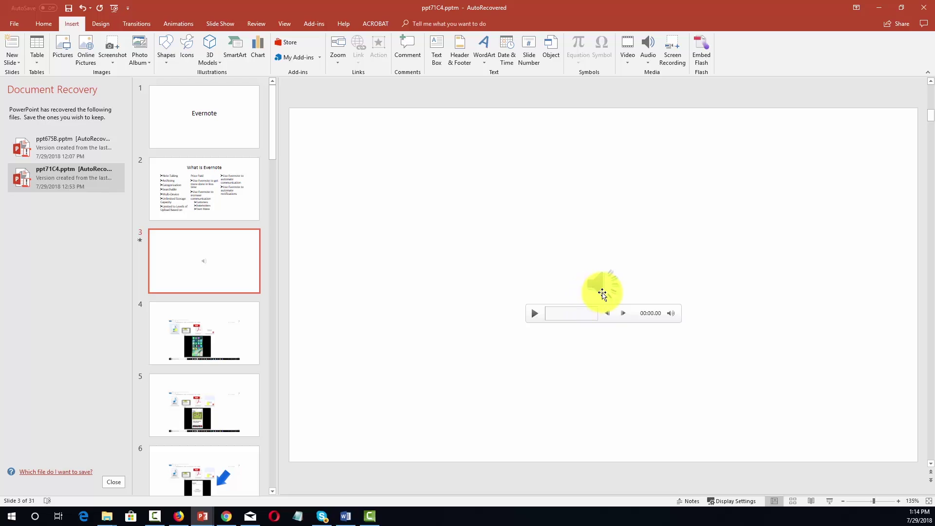
{"action": "left_click", "coordinate": [599, 284]}
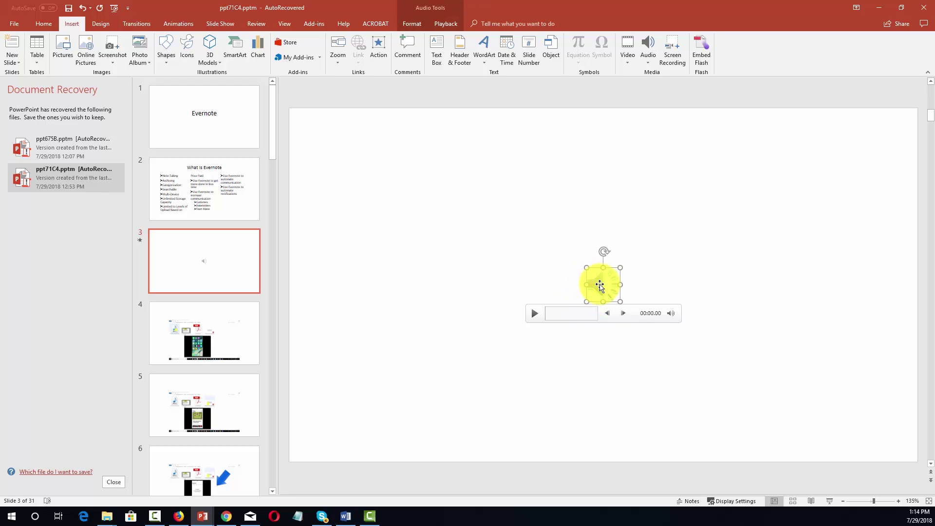
{"action": "key", "text": "Delete"}
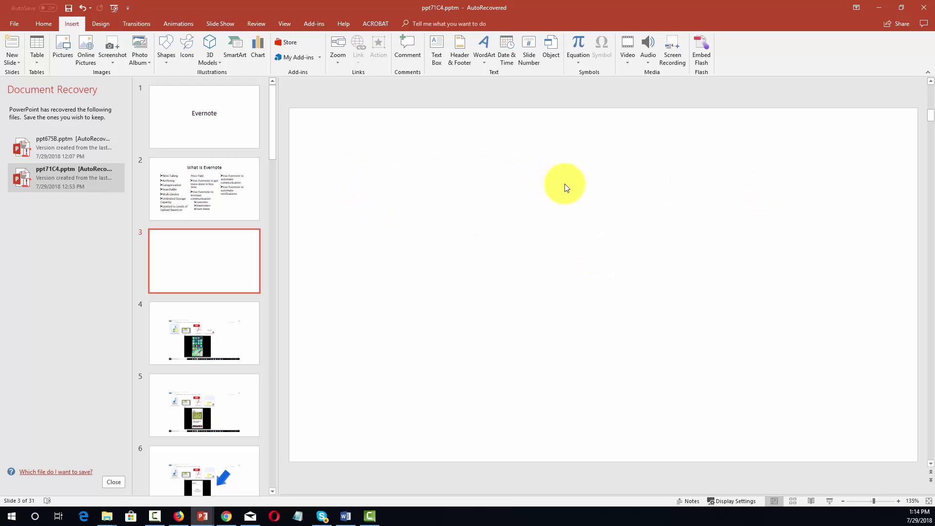
Step: Screen-record a selected area around the File Explorer Pictures window onto slide 3
{"action": "left_click", "coordinate": [674, 44]}
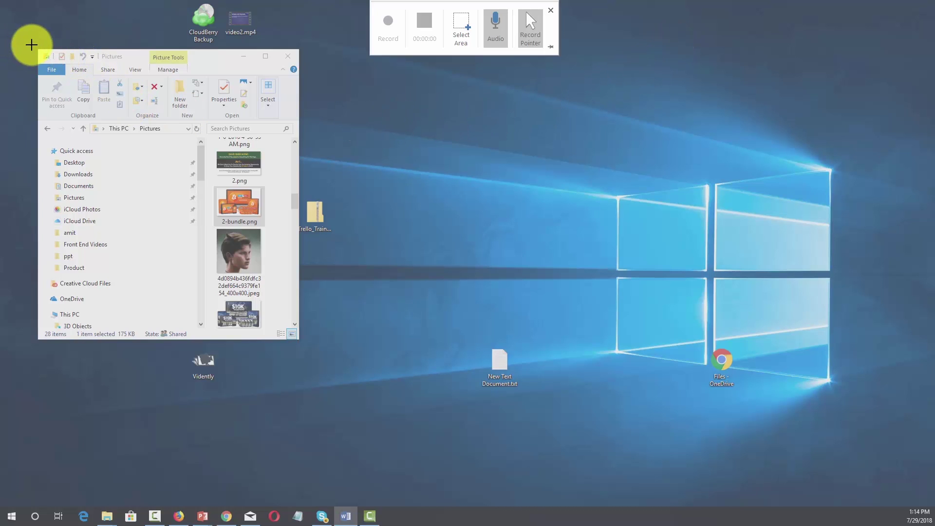
{"action": "left_click_drag", "start_coordinate": [36, 44], "coordinate": [301, 340]}
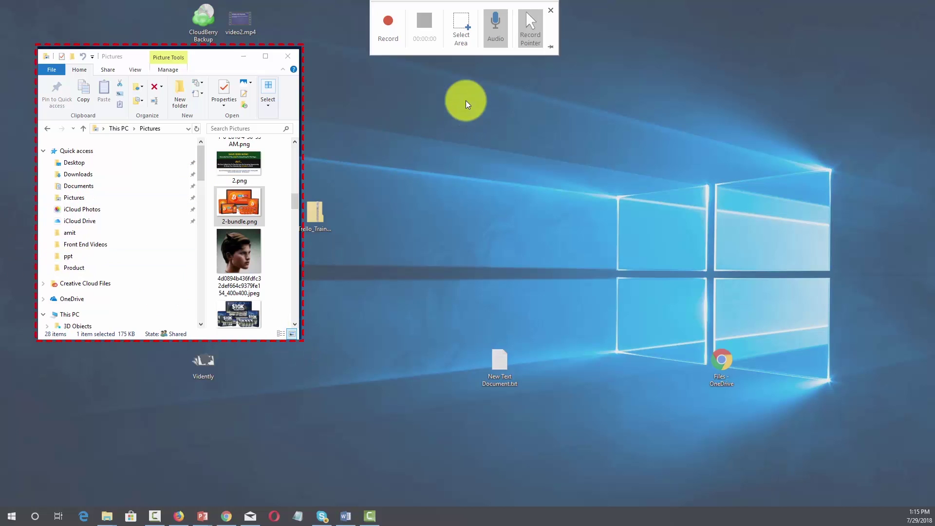
{"action": "left_click", "coordinate": [383, 29]}
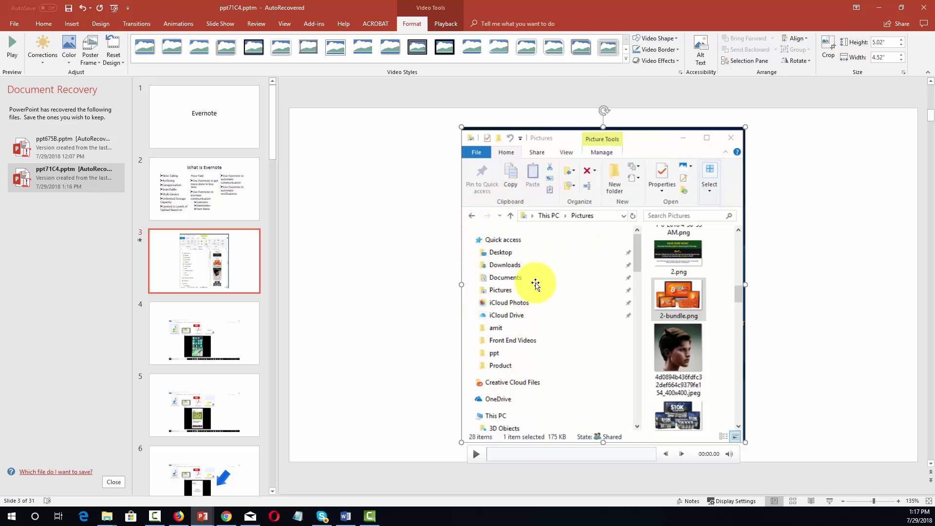
Step: Shrink the screen recording to 3.9" by 3.51" and move it toward the slide's right
{"action": "left_click_drag", "start_coordinate": [745, 127], "coordinate": [688, 186]}
{"action": "left_click_drag", "start_coordinate": [595, 255], "coordinate": [631, 224]}
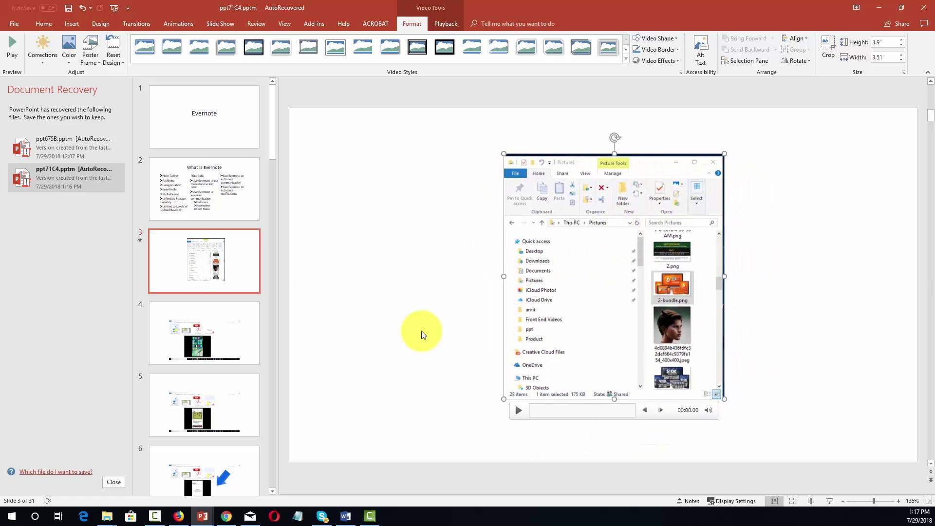